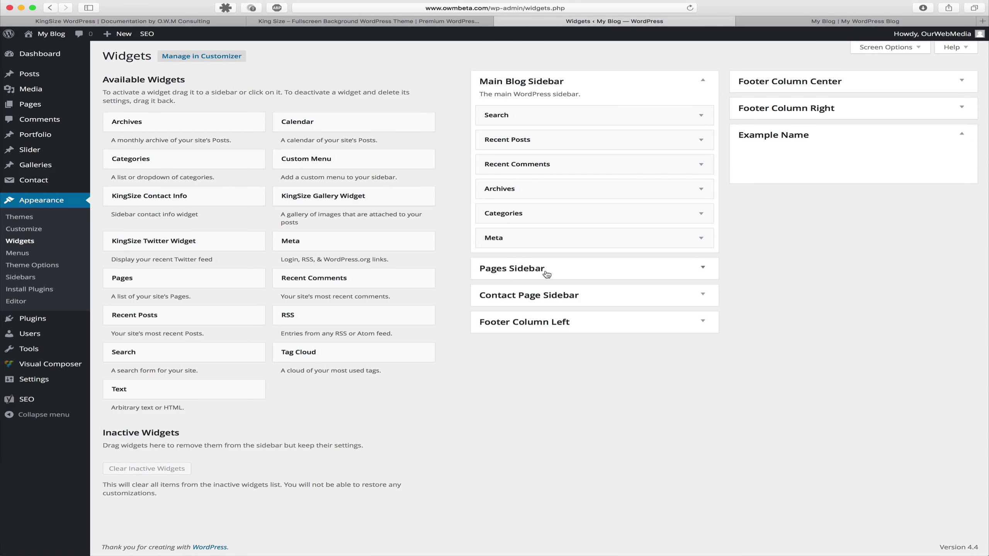
# Expand the Contact Page Sidebar and review the settings of its KingSize Contact Info widget.
pyautogui.click(705, 296)
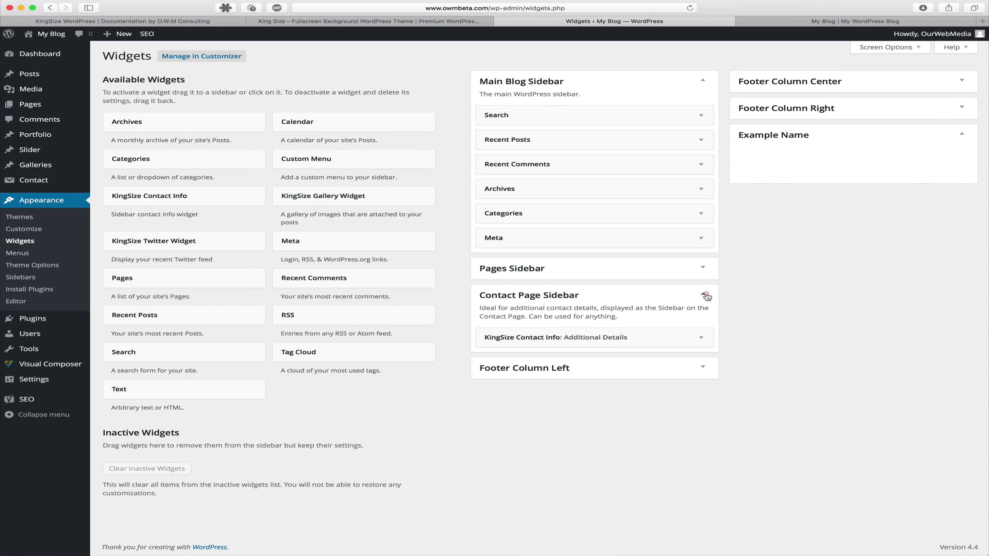
pyautogui.click(700, 340)
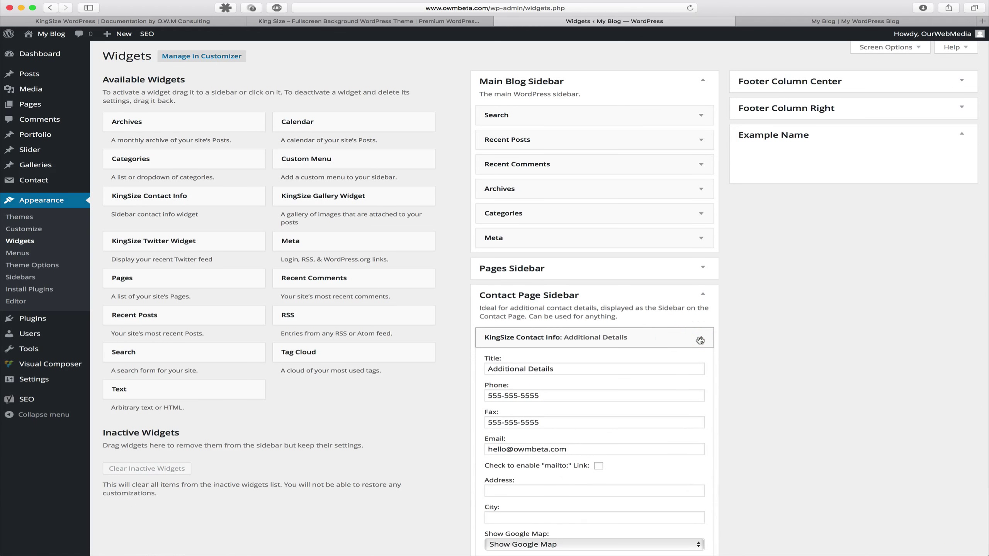
pyautogui.scroll(-3, 699, 337)
pyautogui.scroll(-2, 699, 337)
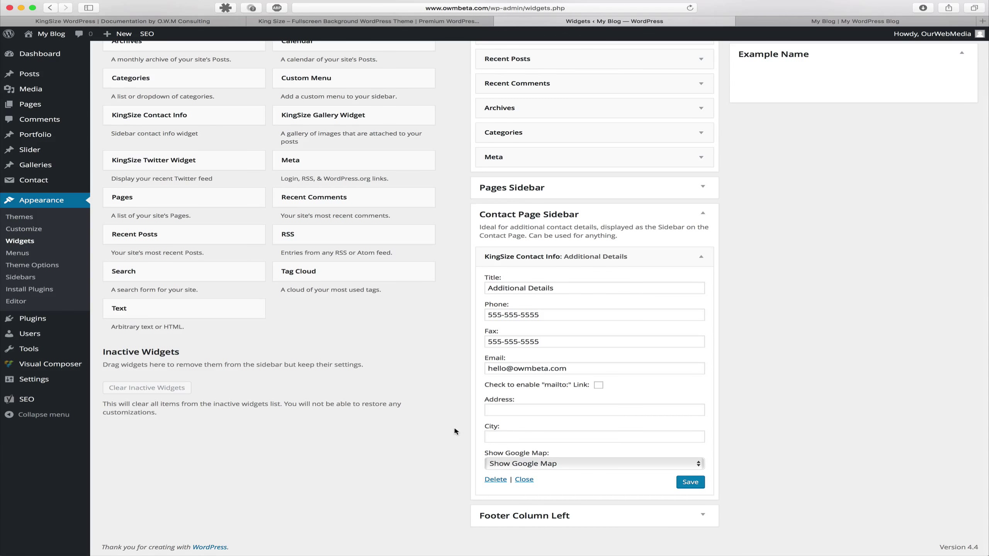
pyautogui.scroll(3, 455, 431)
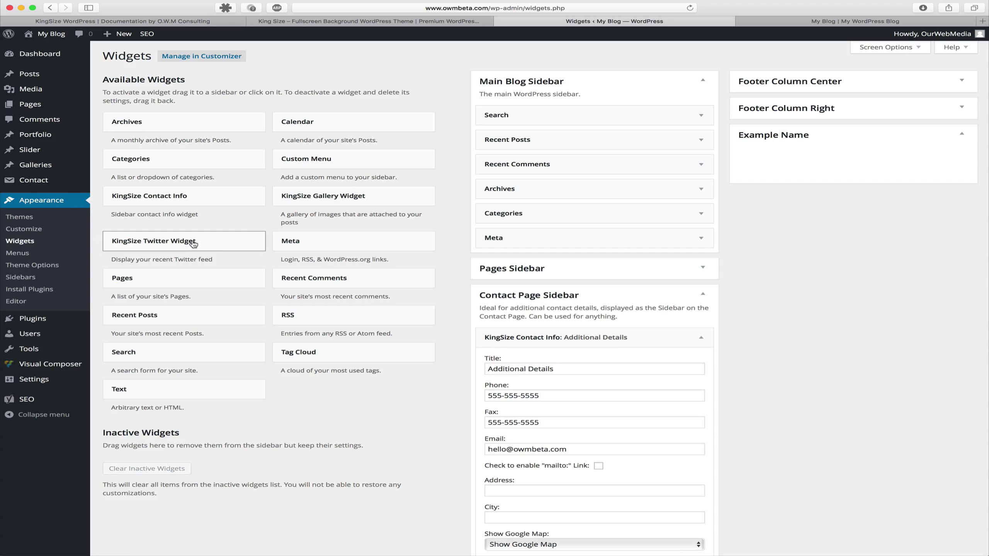
# Add the KingSize Twitter Widget to the Pages Sidebar and set its username to OurWebMedia.
pyautogui.click(695, 269)
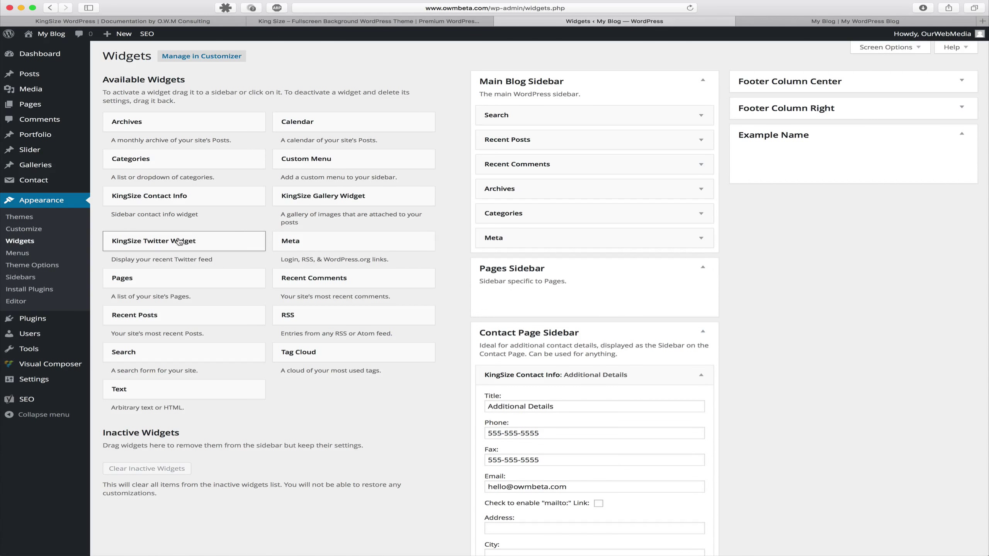
pyautogui.moveTo(179, 242); pyautogui.dragTo(581, 292)
pyautogui.scroll(-2, 594, 282)
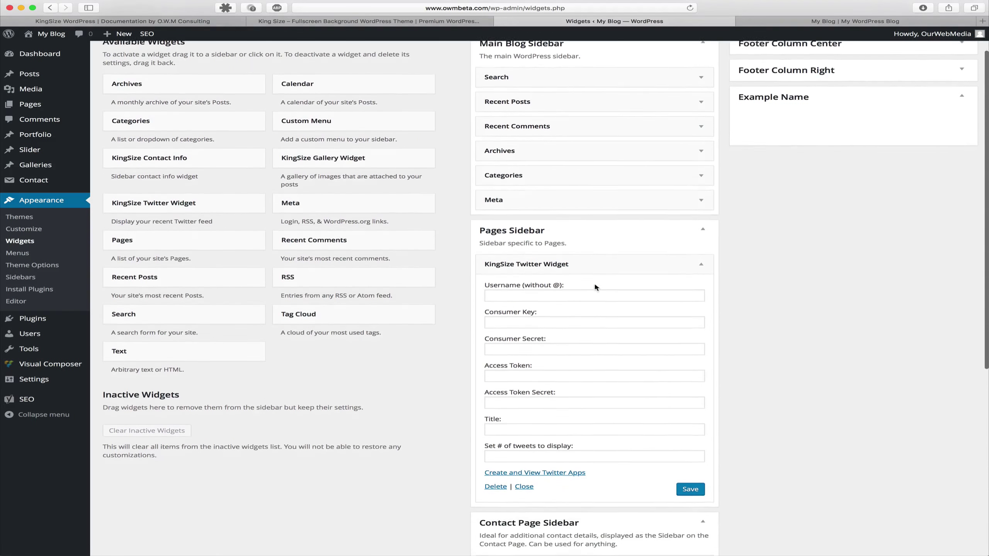
pyautogui.scroll(-1, 595, 284)
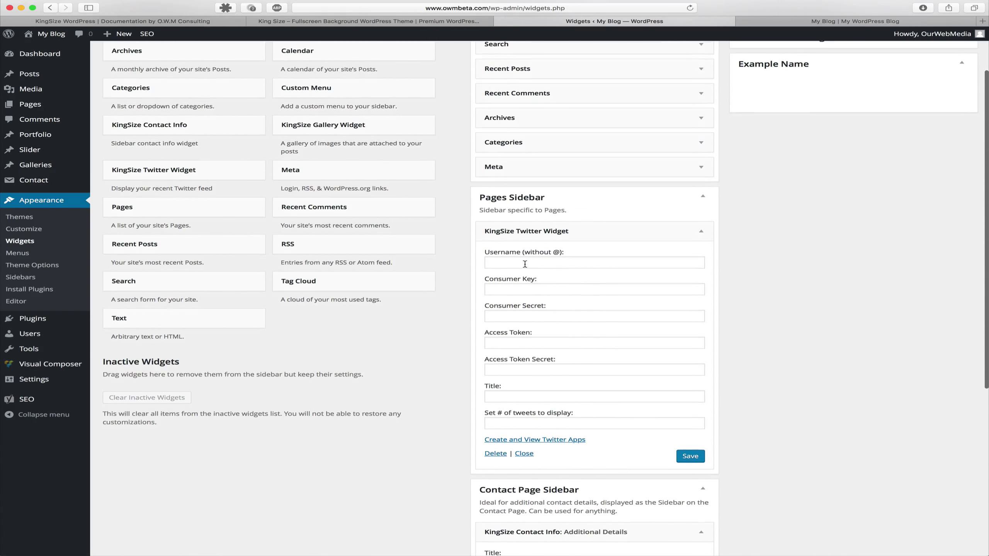
pyautogui.click(525, 264)
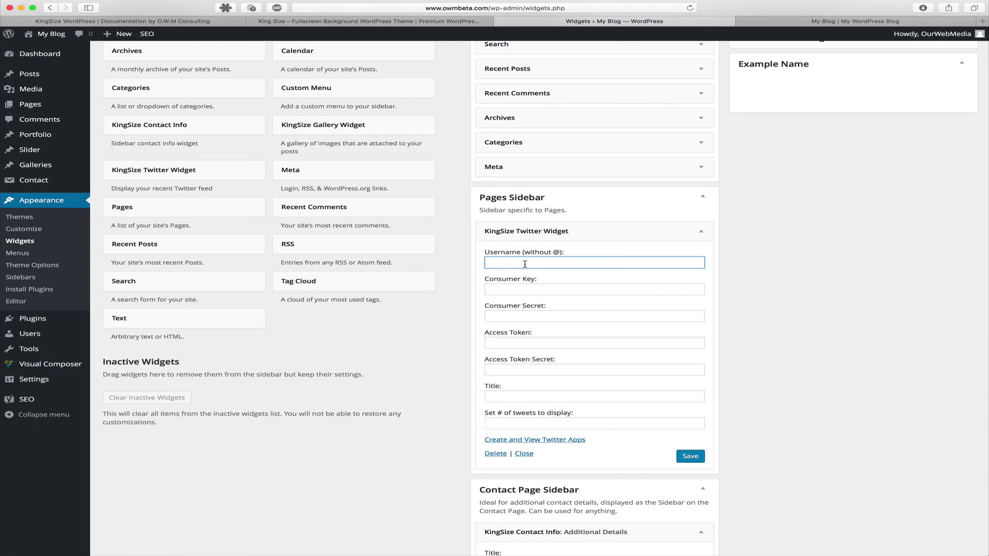
pyautogui.write('OurWebMedia')
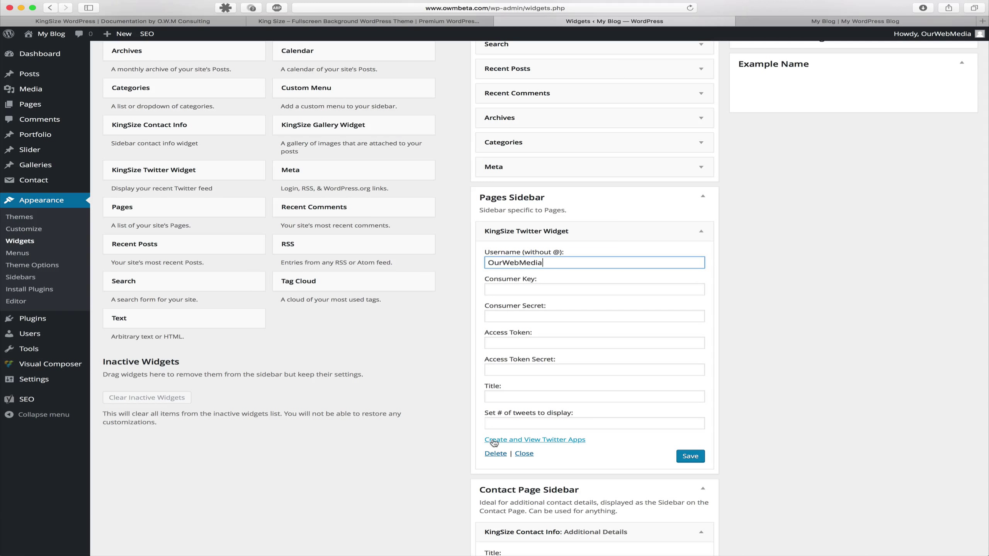
pyautogui.click(517, 443)
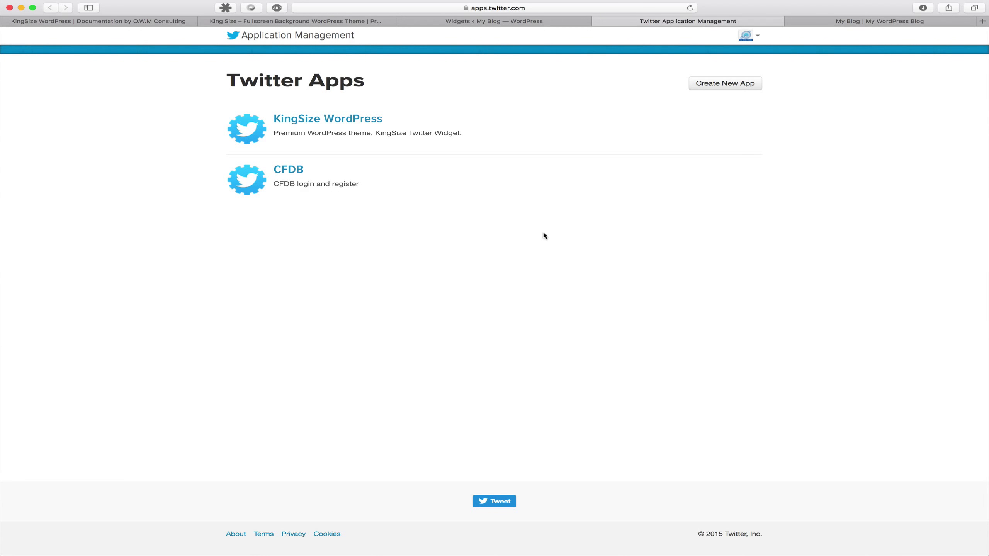
pyautogui.click(722, 86)
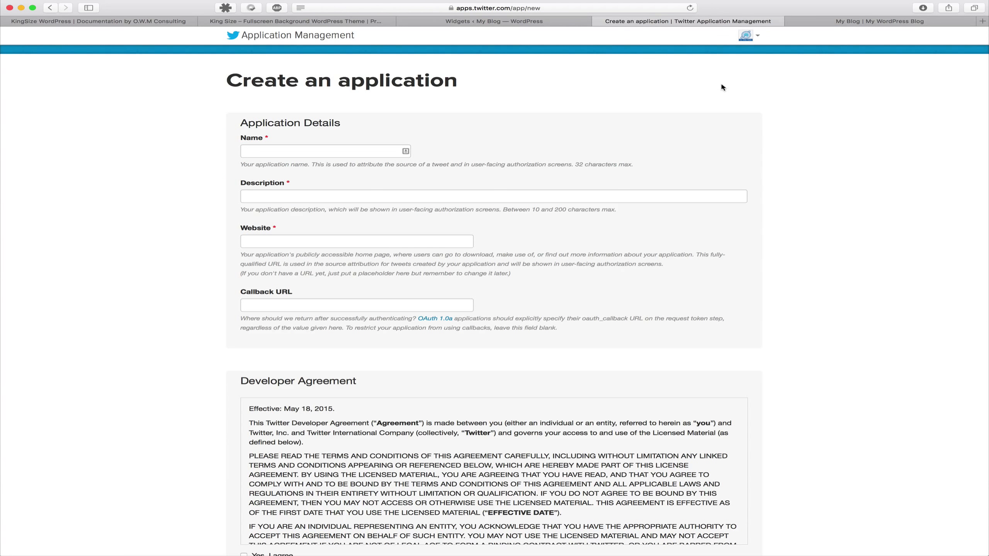
pyautogui.click(265, 149)
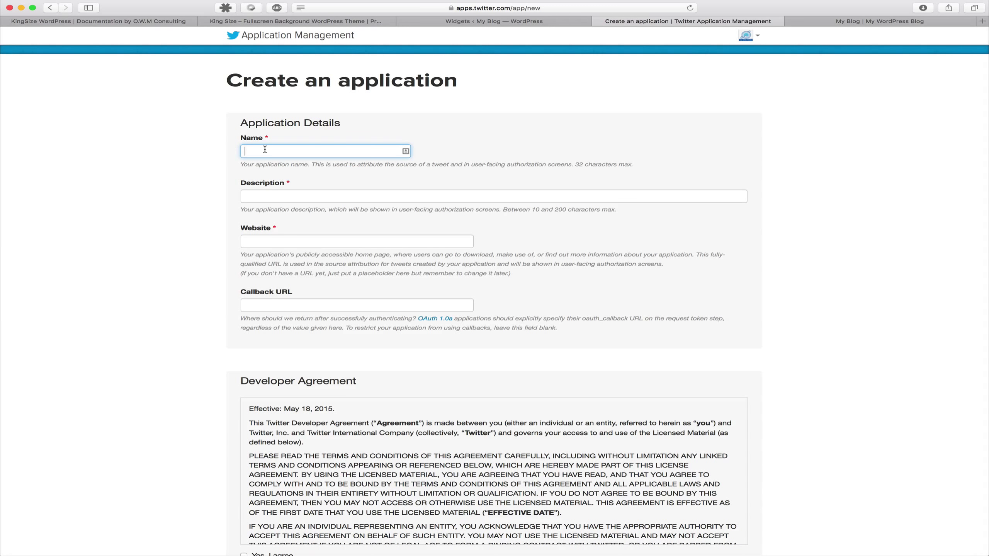
pyautogui.write('OWMBETA Twitter Feed')
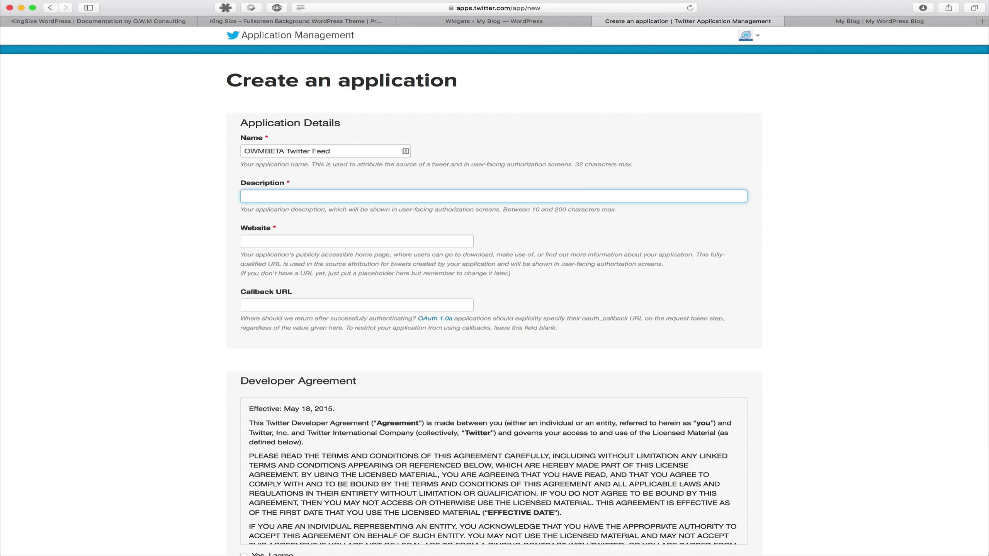
pyautogui.write('Demonstration Twitter Feed')
pyautogui.press('Tab')
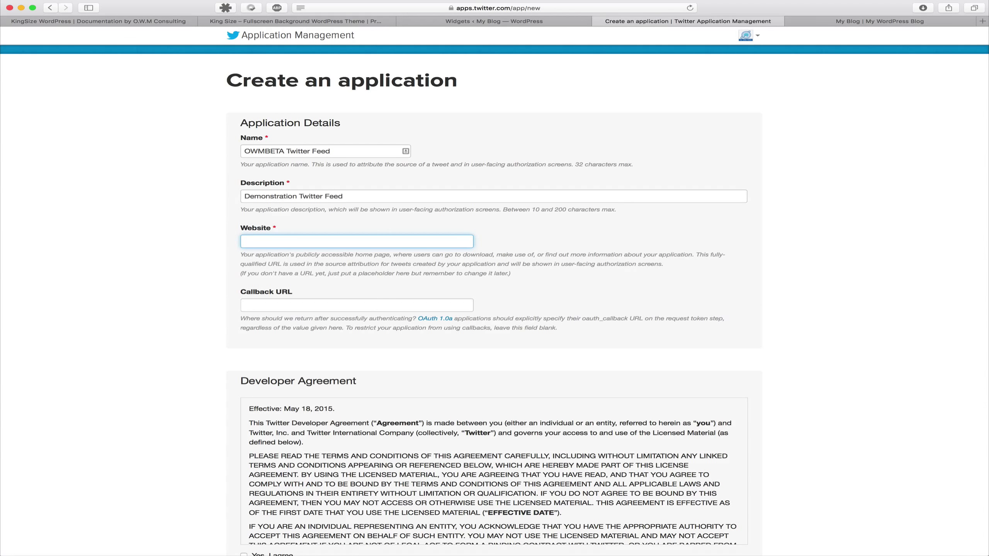
pyautogui.write('http://www.owmbeta.com')
# Accept the developer agreement, leaving the callback URL empty, and create the Twitter application.
pyautogui.scroll(-3, 272, 152)
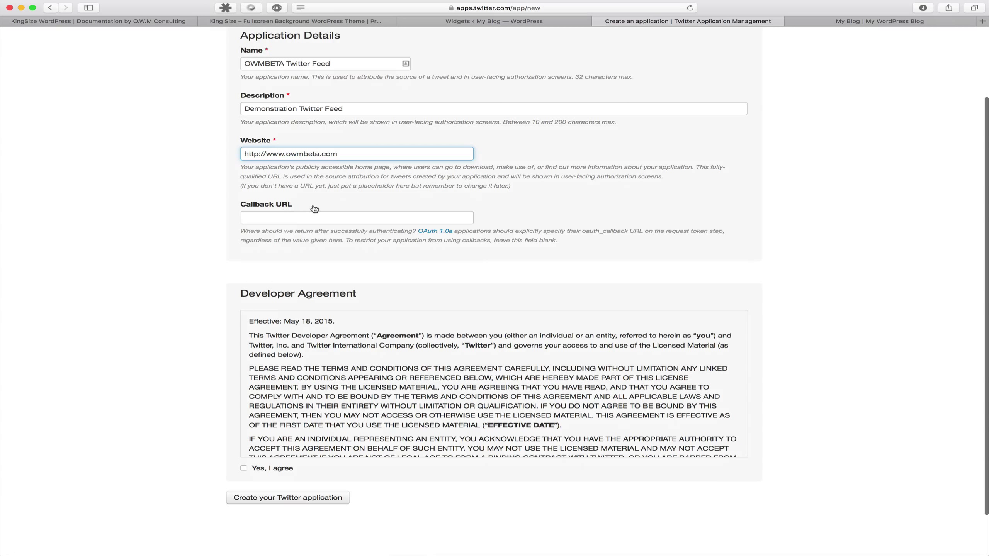
pyautogui.scroll(-1, 315, 210)
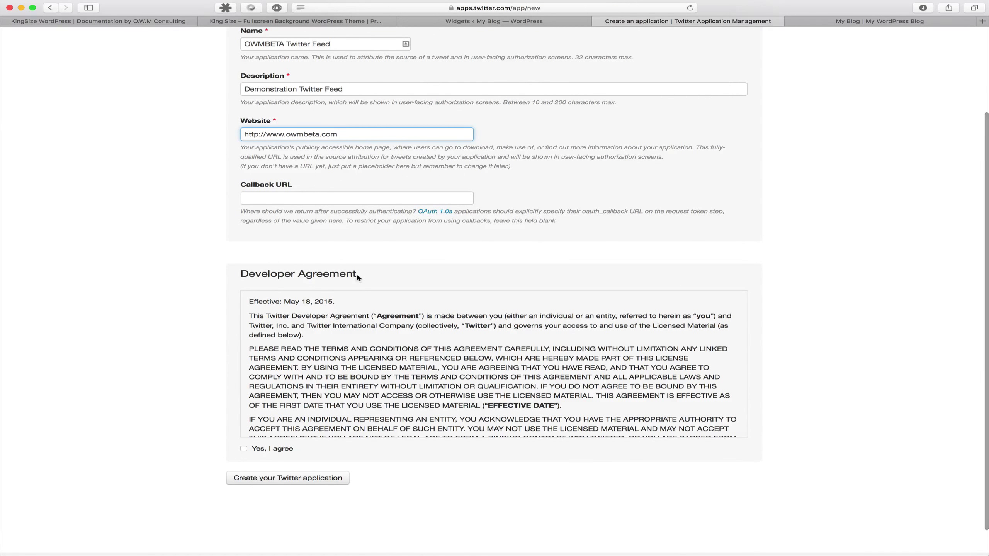
pyautogui.click(244, 449)
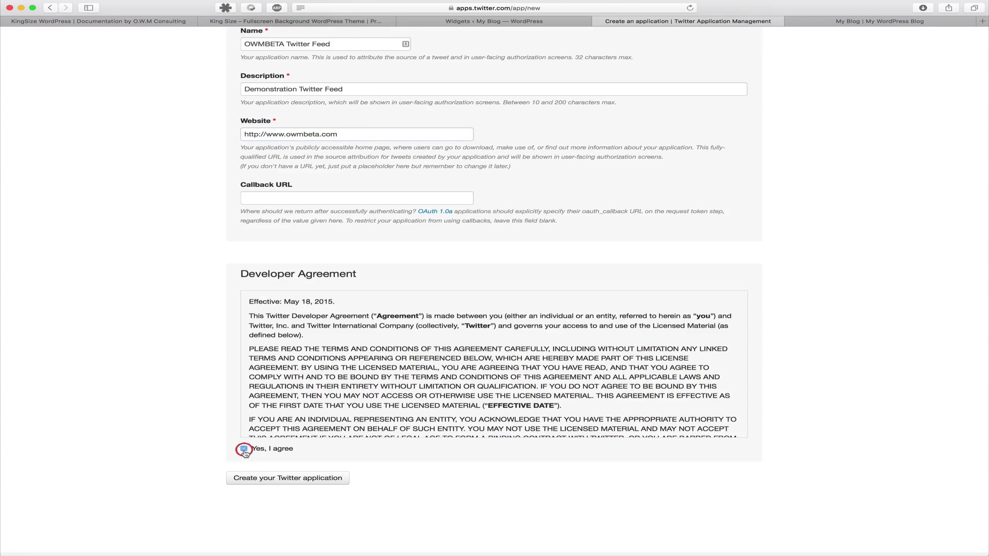
pyautogui.click(281, 481)
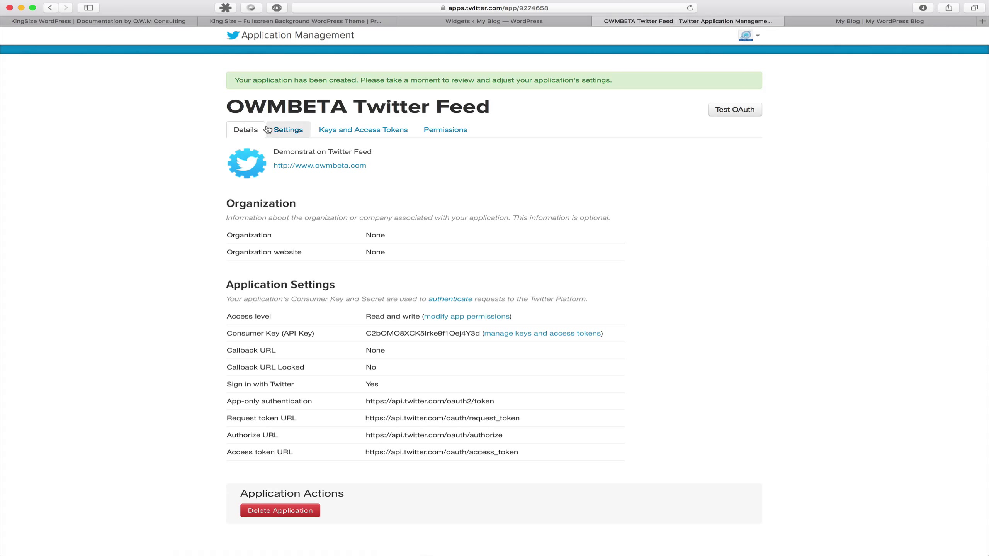
# Copy the consumer key from the new Twitter app's keys page into the widget's Consumer Key field.
pyautogui.scroll(-1, 269, 129)
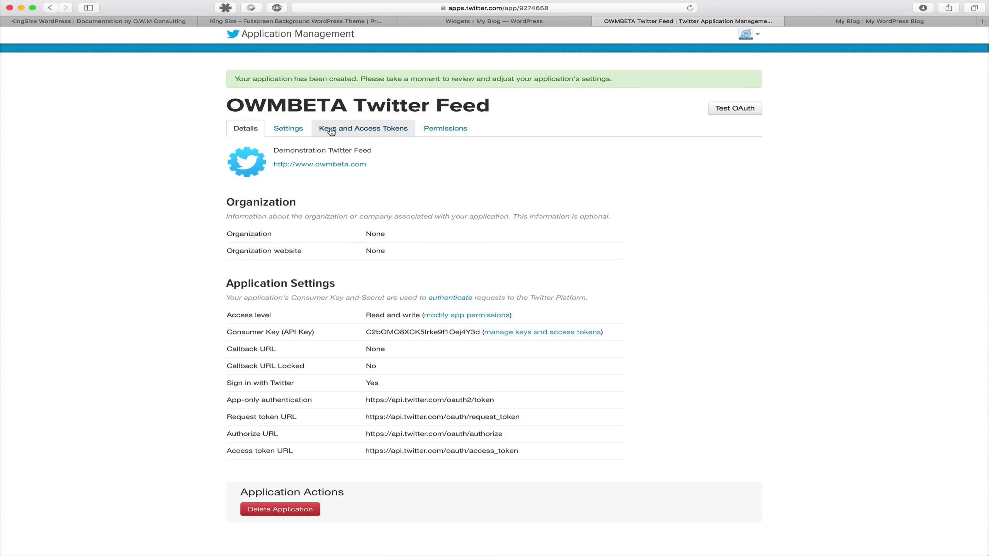
pyautogui.click(362, 130)
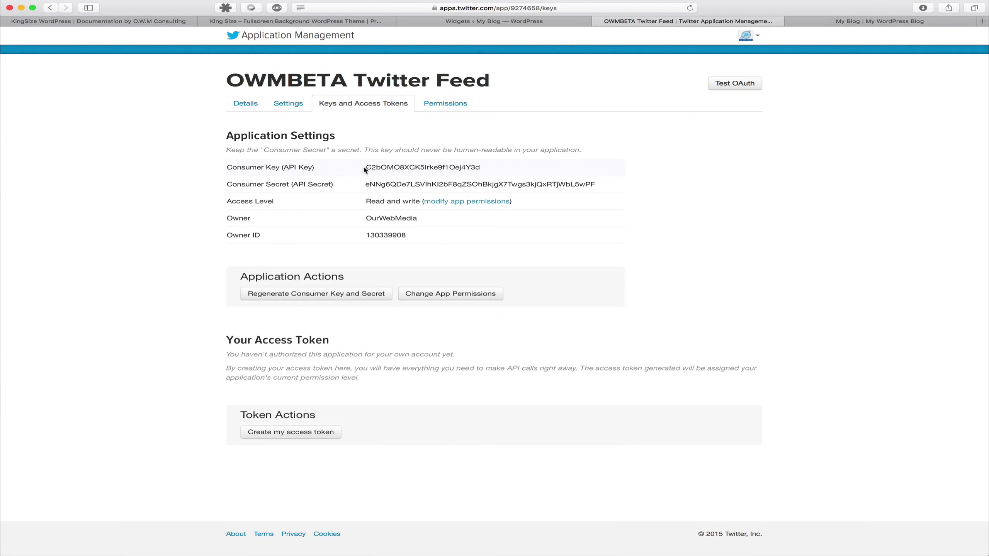
pyautogui.doubleClick(380, 164)
pyautogui.press('super+c')
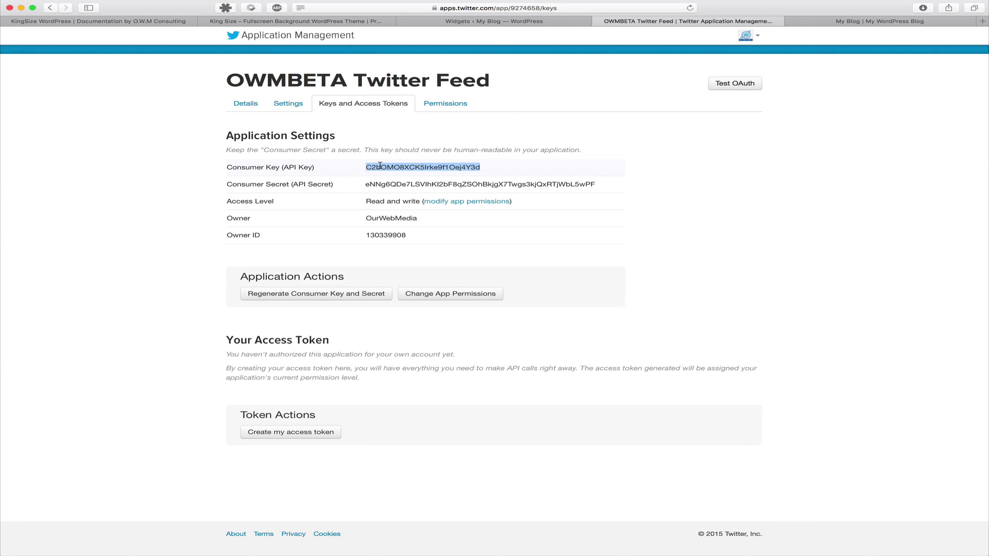
pyautogui.click(506, 21)
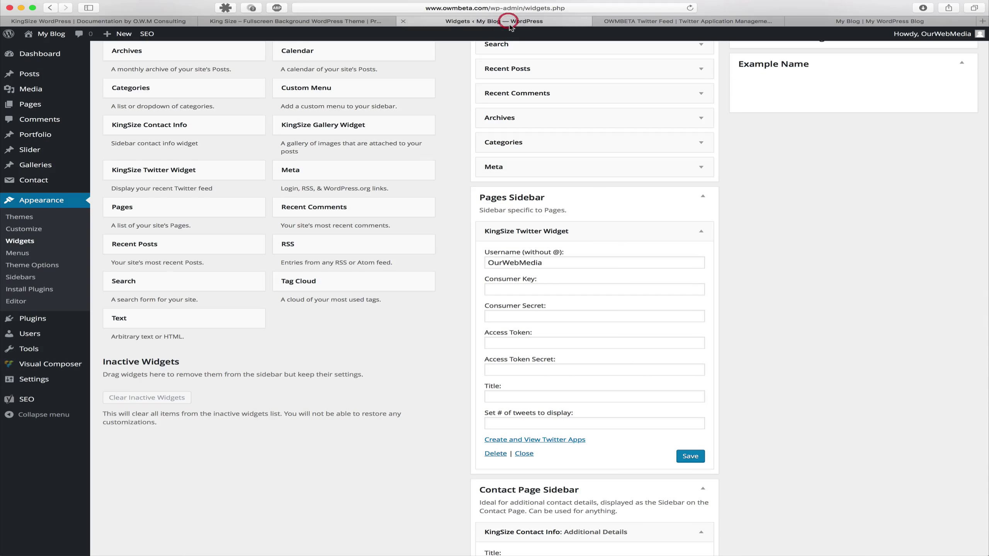
pyautogui.click(526, 289)
pyautogui.press('super+v')
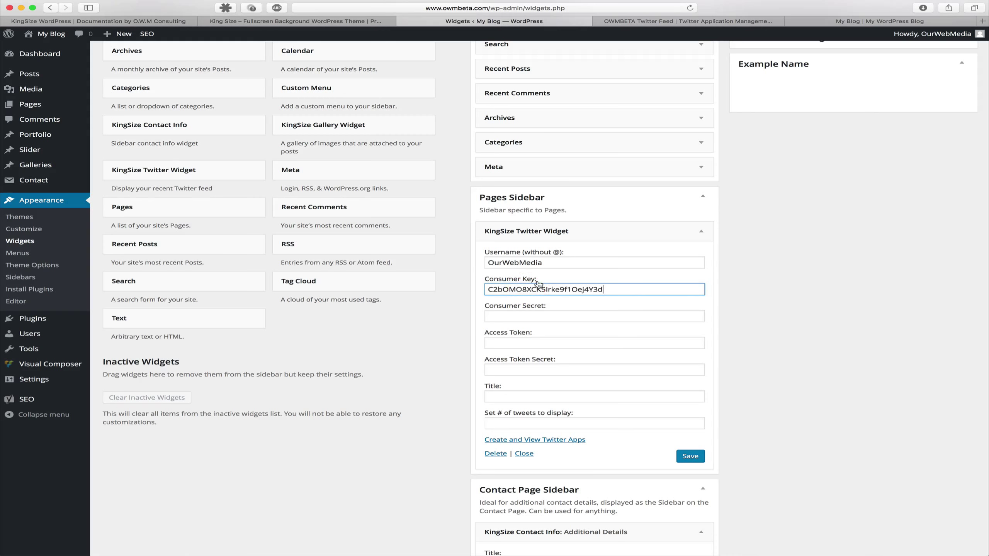
# Copy the app's consumer secret into the Consumer Secret field of the KingSize Twitter Widget.
pyautogui.click(655, 21)
pyautogui.click(404, 182)
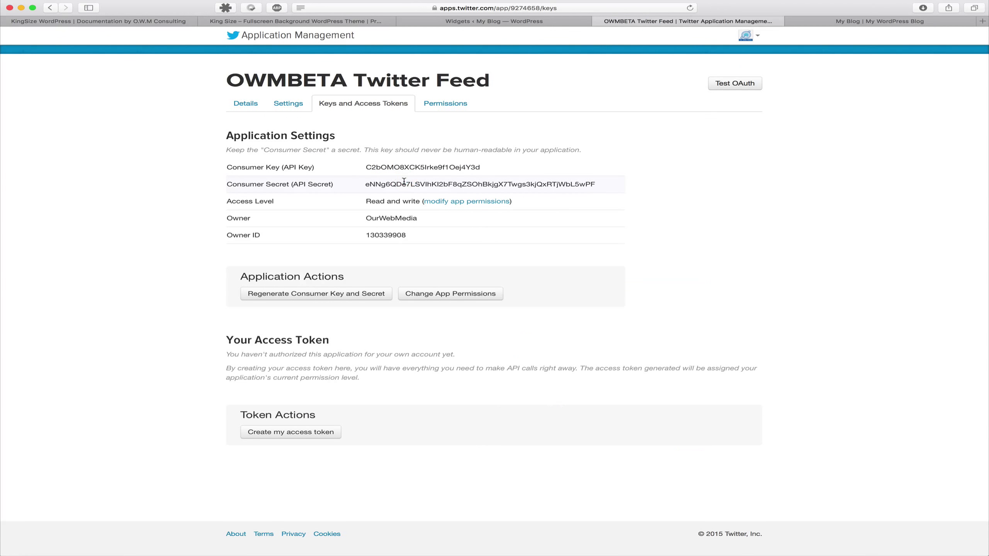
pyautogui.doubleClick(404, 184)
pyautogui.press('super+c')
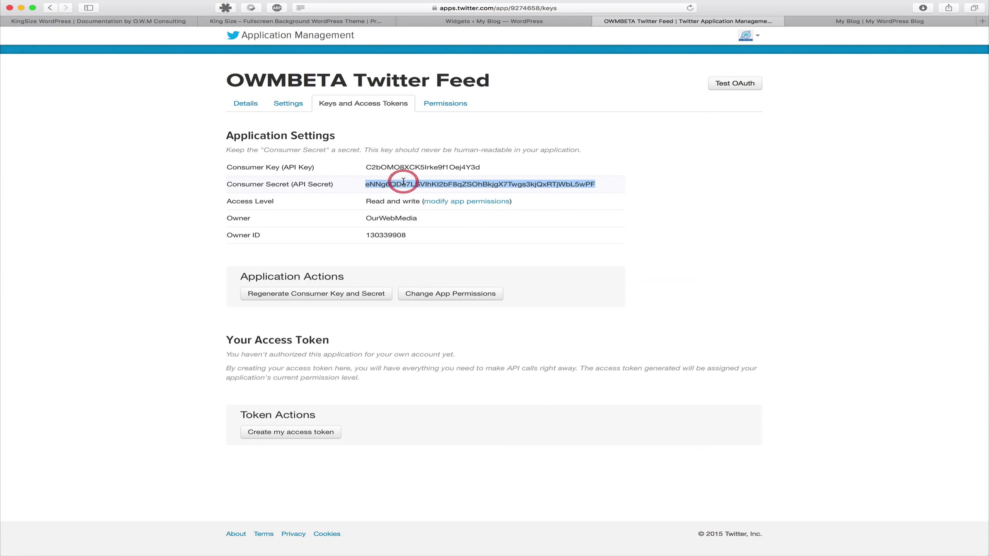
pyautogui.click(493, 22)
pyautogui.click(524, 314)
pyautogui.press('super+v')
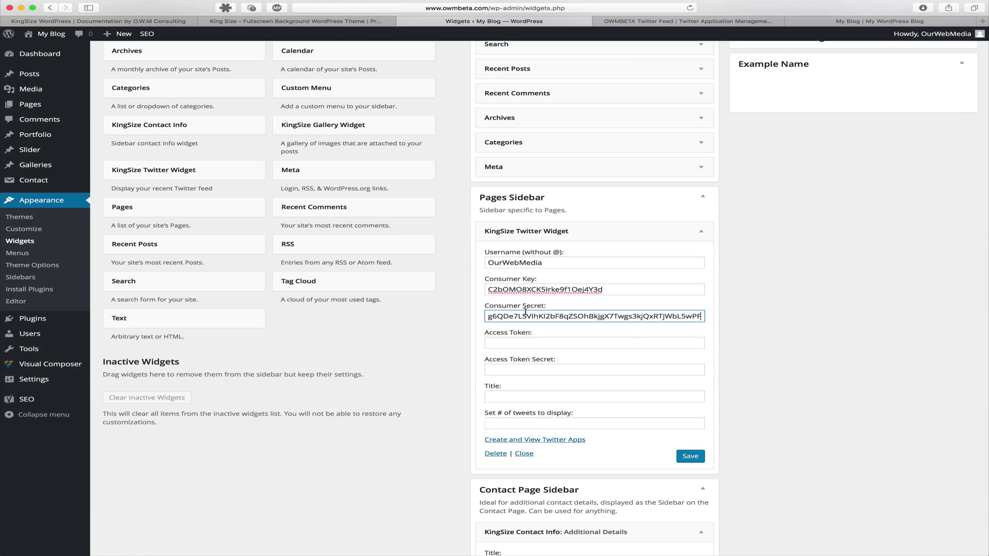
# Generate an access token for the Twitter app and copy it into the widget's Access Token field.
pyautogui.click(631, 21)
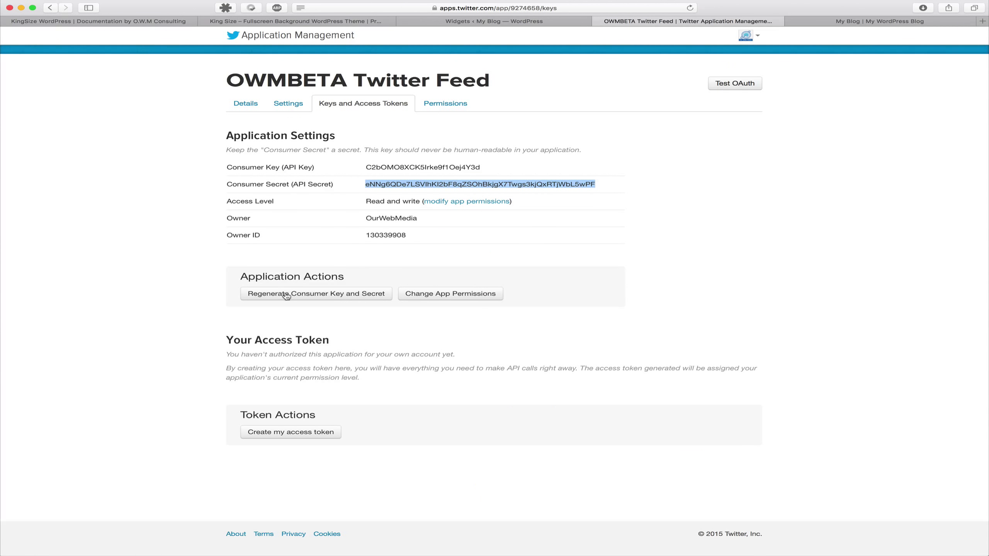
pyautogui.click(290, 433)
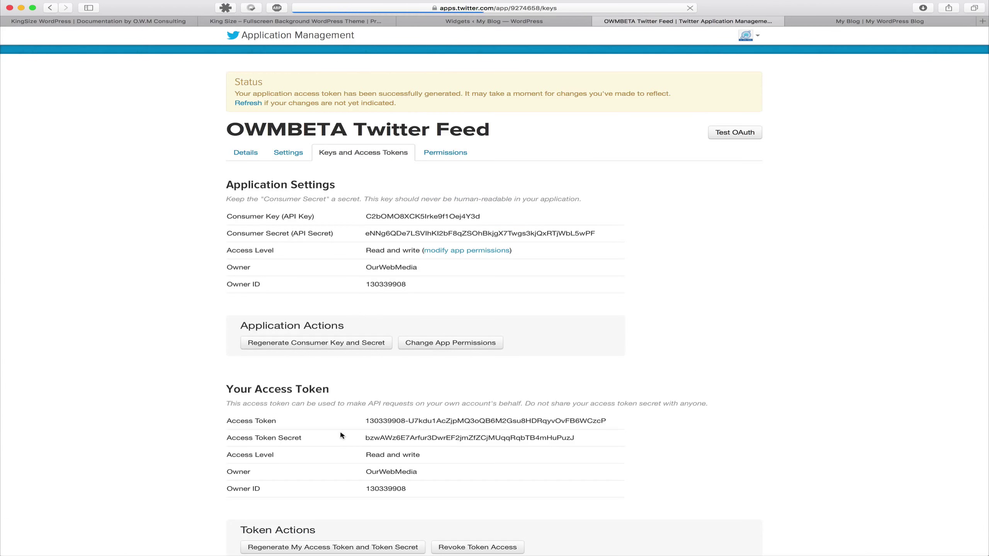
pyautogui.scroll(-3, 350, 401)
pyautogui.tripleClick(366, 370)
pyautogui.press('super+c')
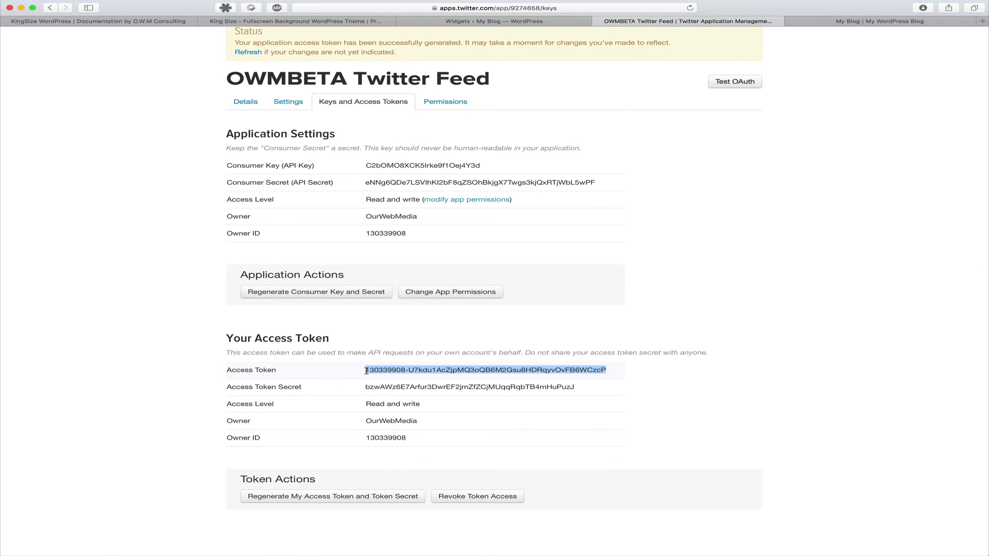
pyautogui.scroll(-1, 365, 370)
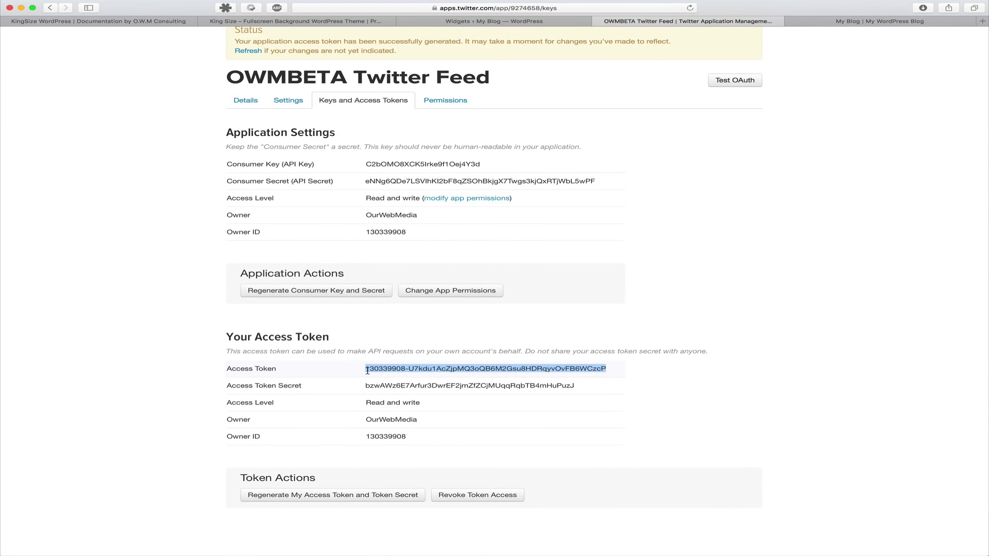
pyautogui.click(496, 24)
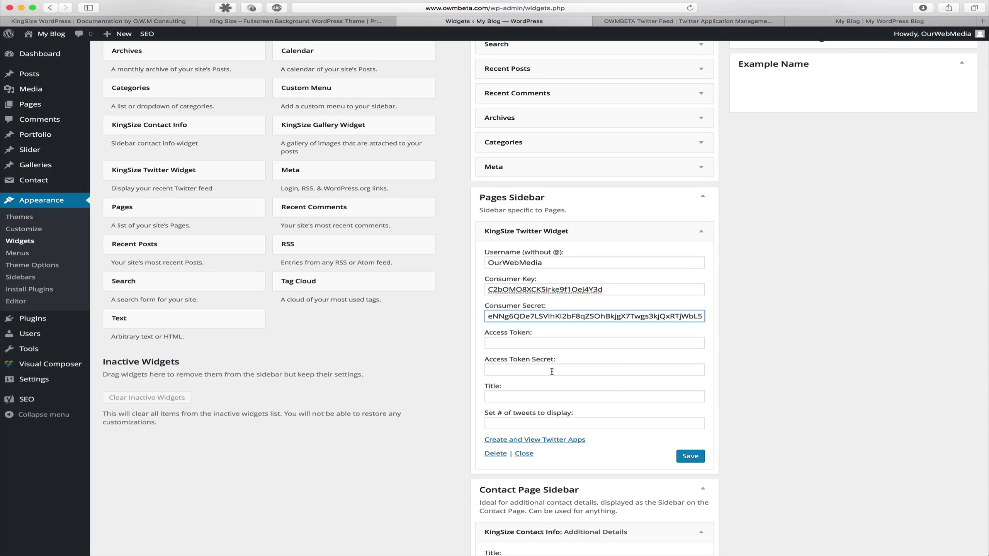
pyautogui.click(537, 344)
pyautogui.press('super+v')
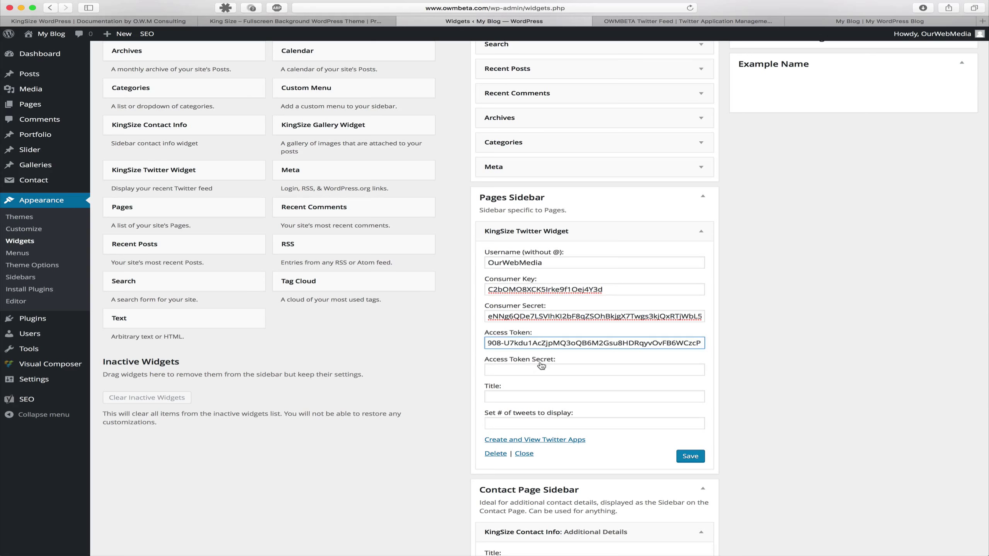
# Copy the app's access token secret from the Twitter keys page into the widget's Access Token Secret field.
pyautogui.click(660, 22)
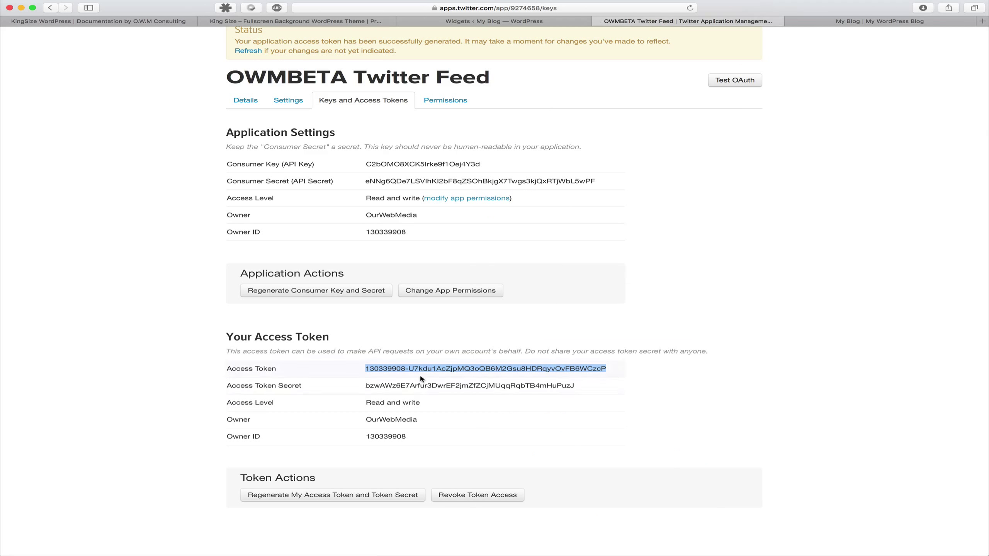
pyautogui.click(397, 384)
pyautogui.moveTo(575, 385); pyautogui.dragTo(366, 383)
pyautogui.press('super+c')
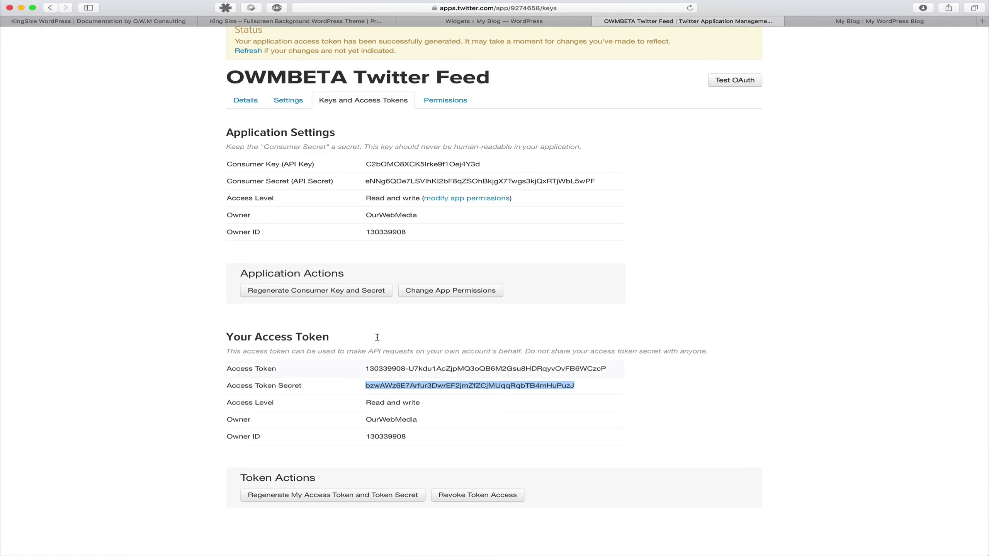
pyautogui.click(471, 21)
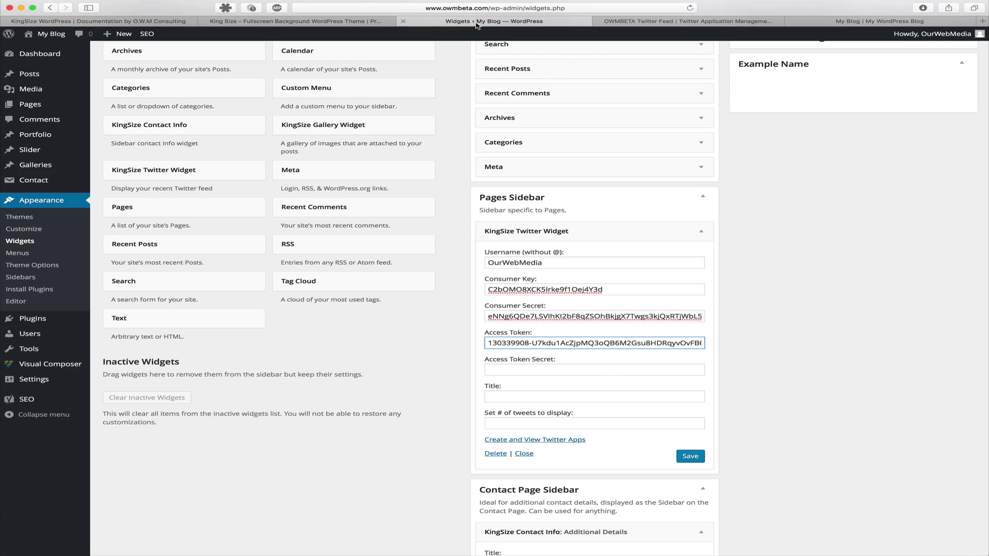
pyautogui.click(554, 372)
pyautogui.press('super+v')
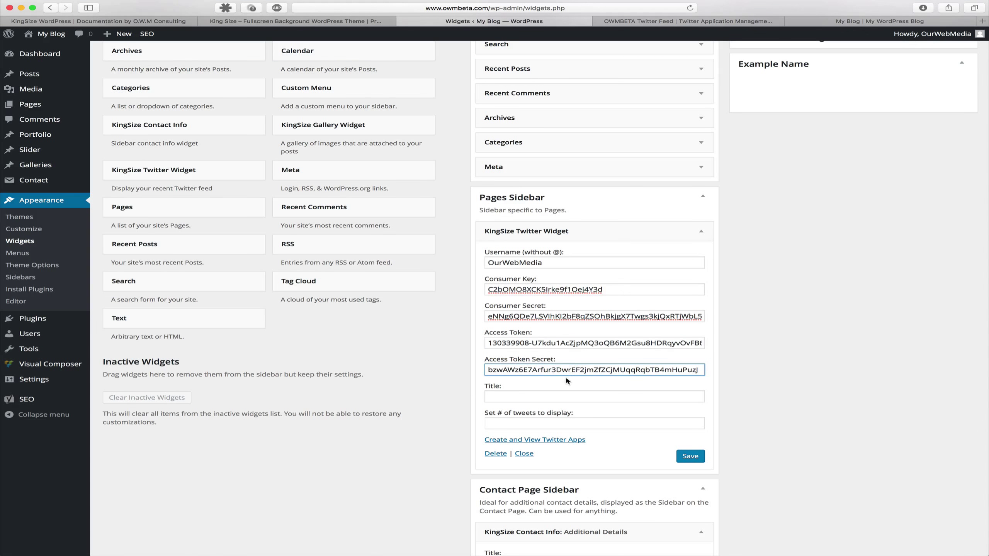
# Title the Twitter widget "Twitter Widget", set it to display 2 tweets, and save it.
pyautogui.click(537, 395)
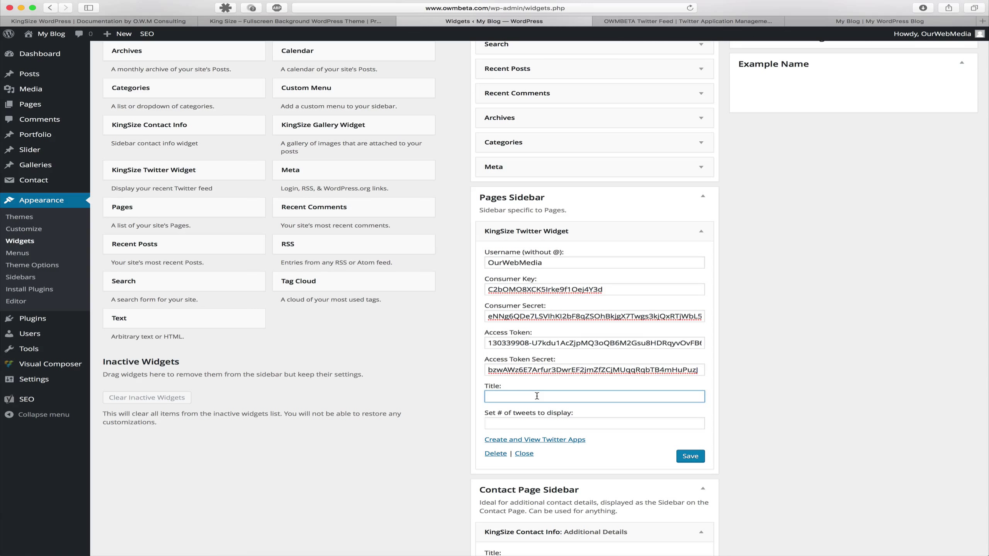
pyautogui.write('Twitter Widget')
pyautogui.click(514, 422)
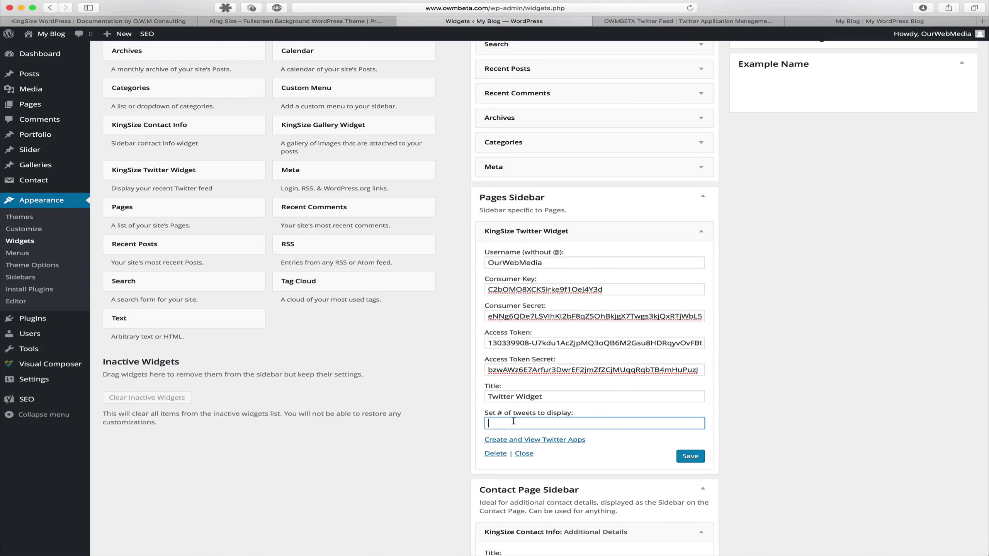
pyautogui.write('2')
pyautogui.click(689, 459)
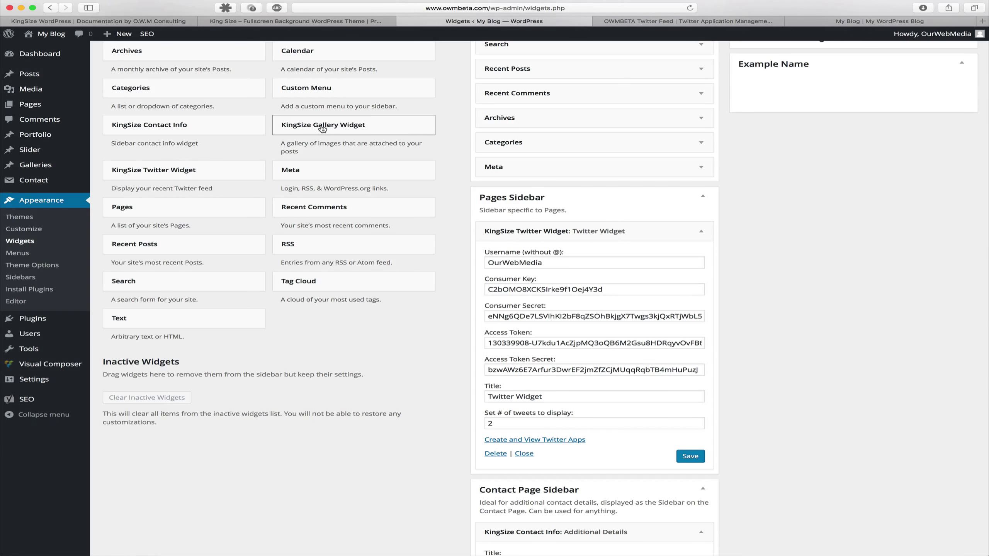
# Add the KingSize Gallery Widget to the Example Name sidebar, keeping random order and the just display link type.
pyautogui.moveTo(320, 128); pyautogui.dragTo(744, 142)
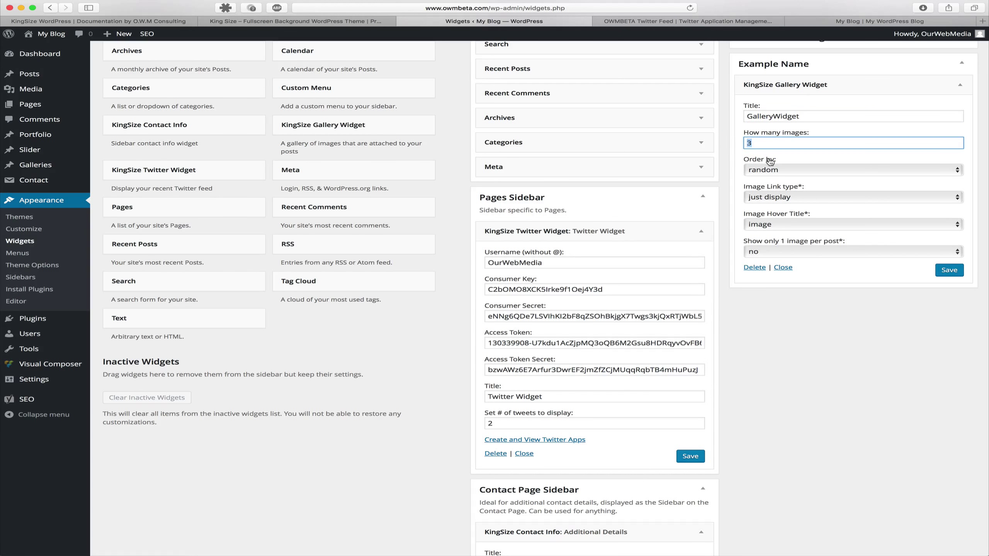
pyautogui.click(786, 171)
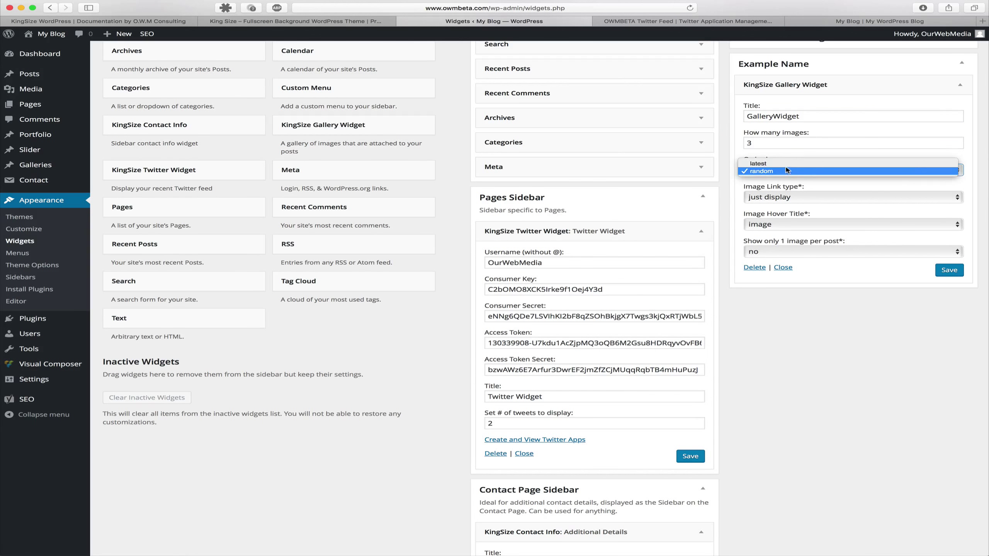
pyautogui.click(785, 199)
pyautogui.click(784, 199)
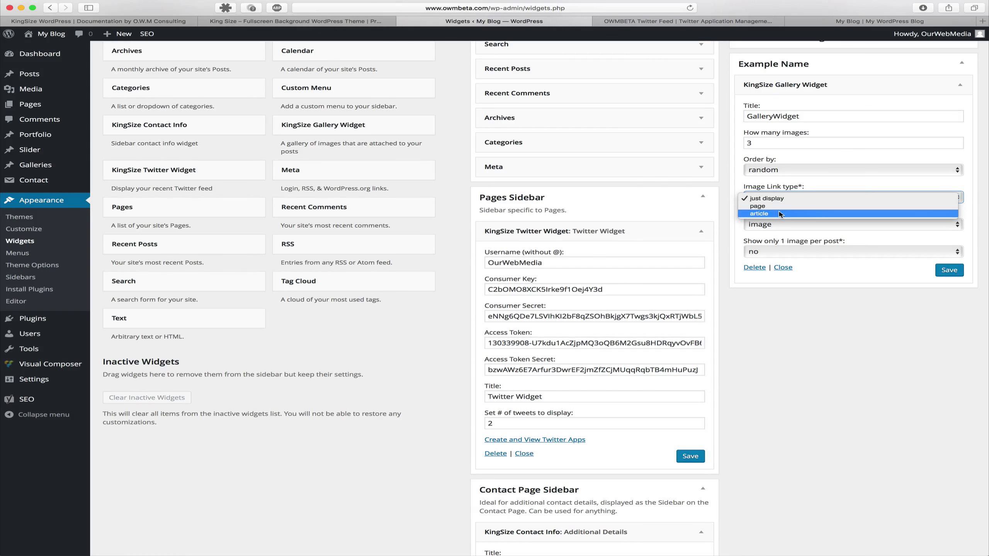
pyautogui.click(814, 295)
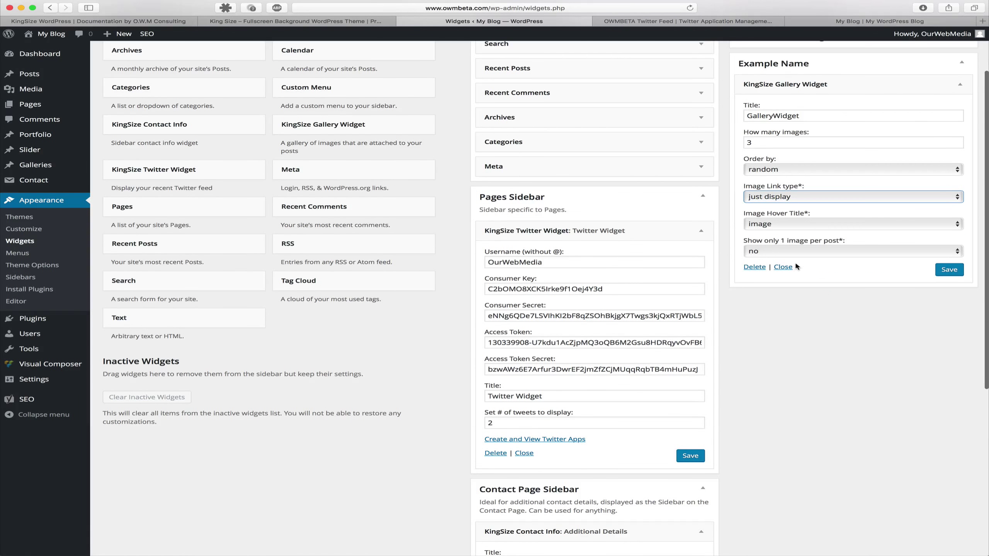
# Set the gallery widget's Image Hover Title to post.
pyautogui.scroll(-1, 794, 262)
pyautogui.press('Tab')
pyautogui.scroll(1, 794, 257)
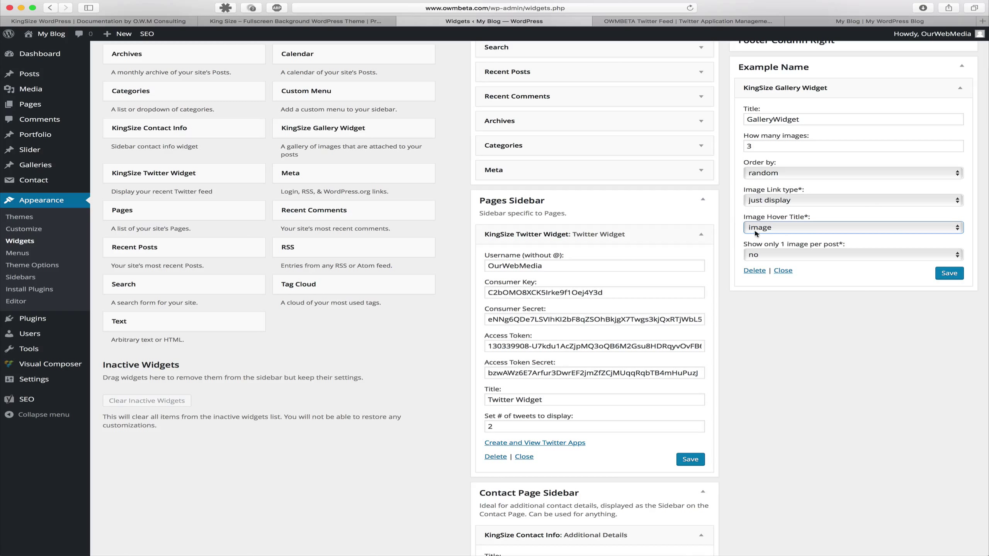
pyautogui.click(790, 229)
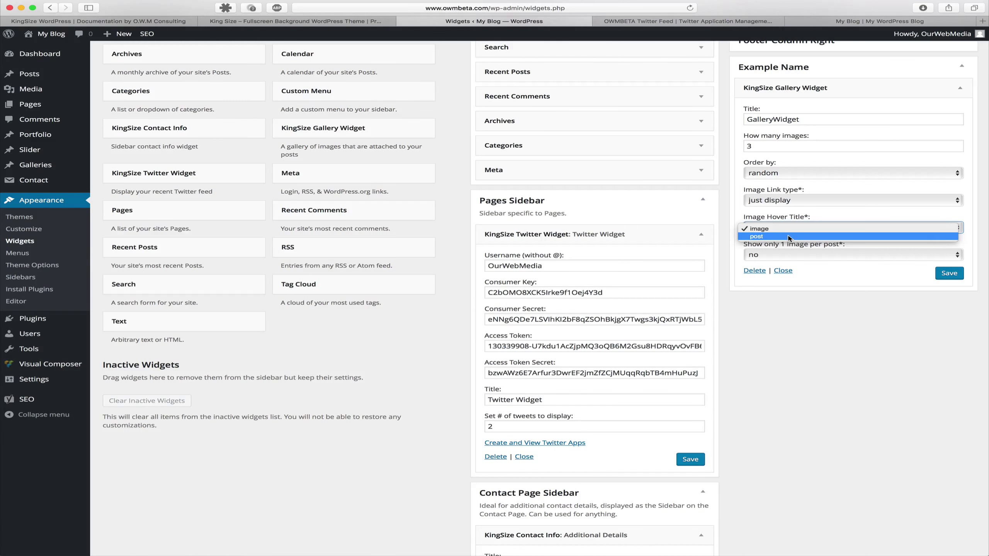
pyautogui.click(788, 237)
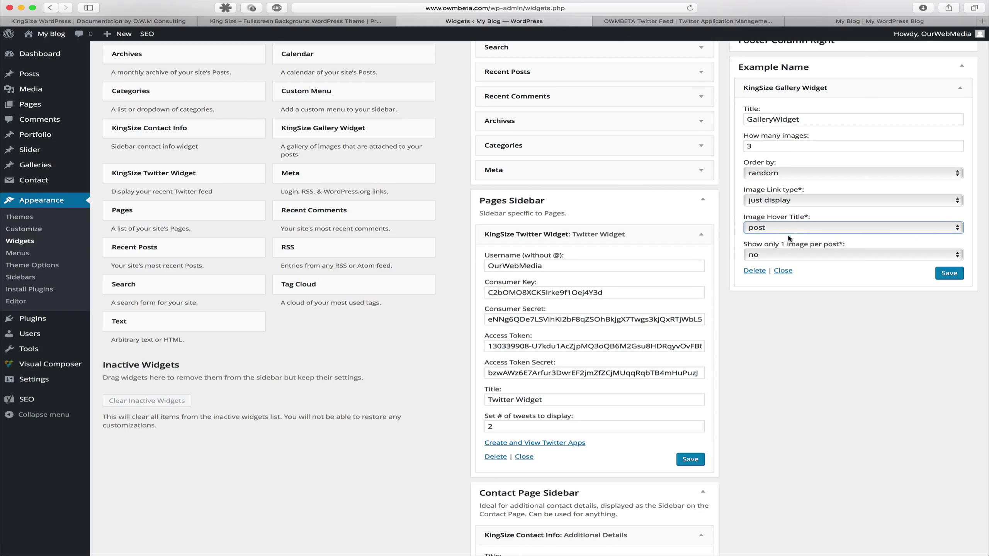
# Review the gallery widget's options for showing only 1 image per post, keeping the choice at no.
pyautogui.scroll(-1, 780, 245)
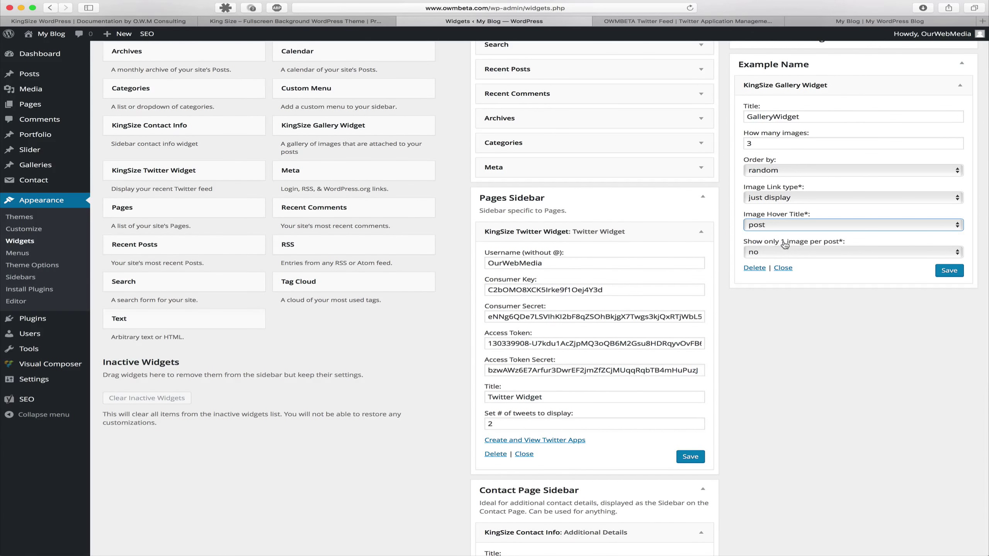
pyautogui.scroll(-1, 825, 247)
pyautogui.click(825, 250)
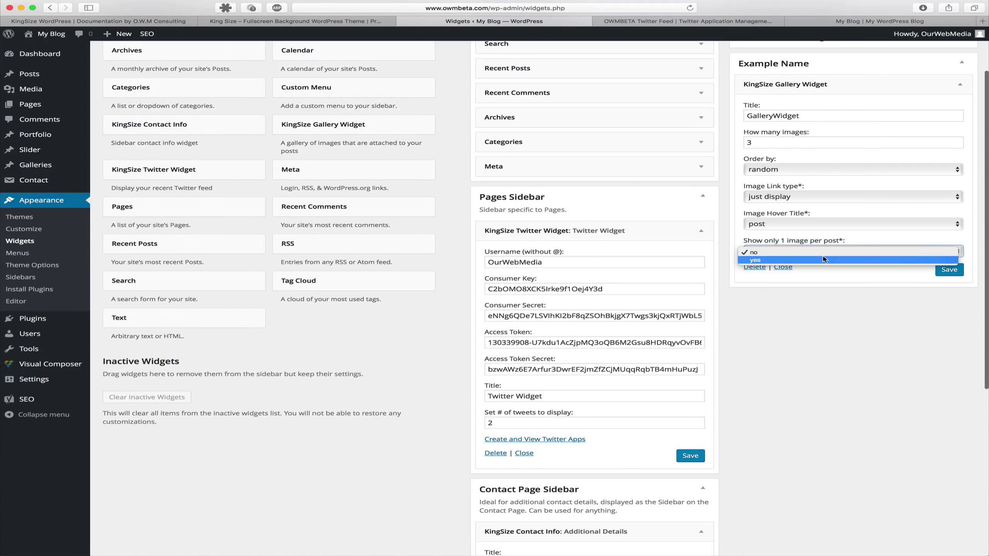
pyautogui.click(824, 253)
pyautogui.click(823, 252)
pyautogui.click(810, 290)
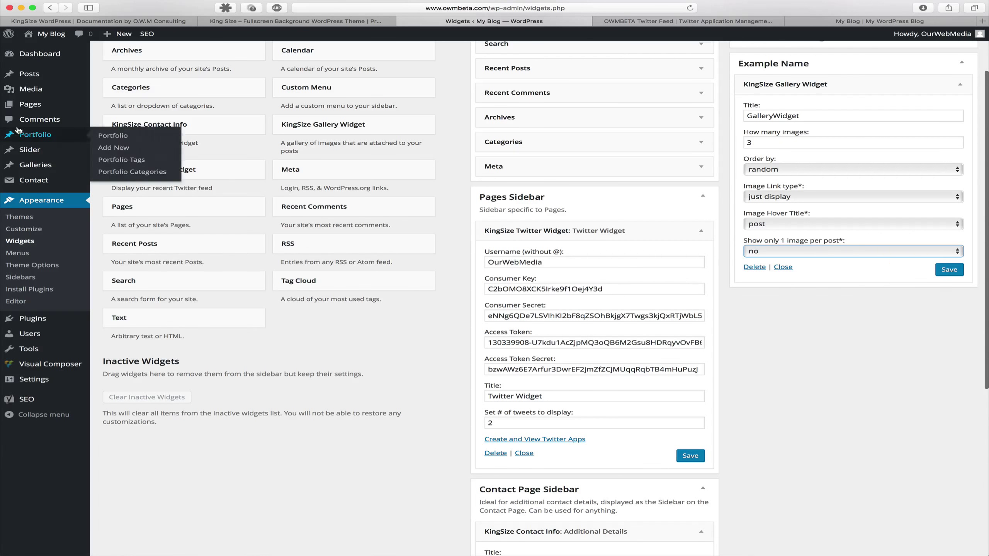
# Open the Blog page for editing from the list of all pages.
pyautogui.moveTo(59, 109)
pyautogui.click(112, 105)
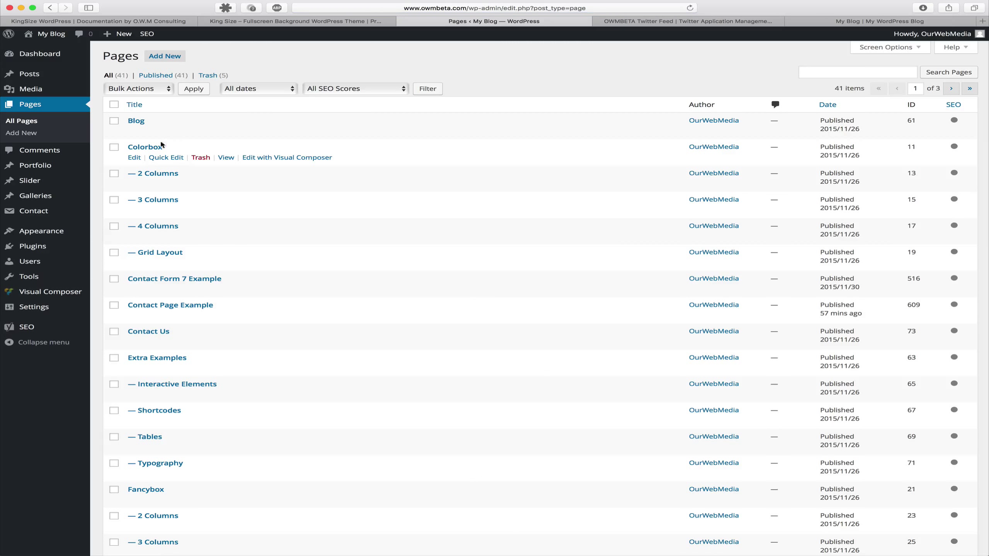
pyautogui.click(133, 131)
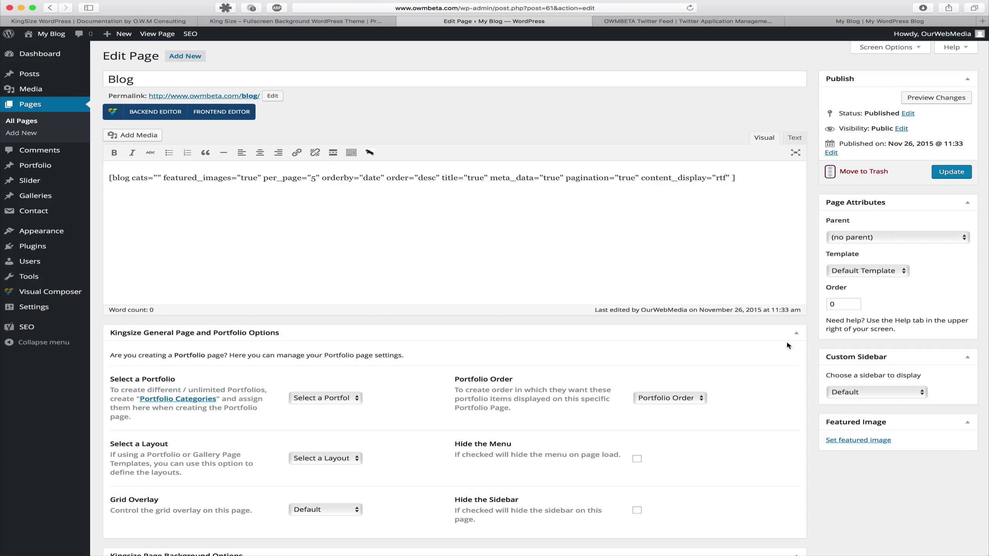
# Assign the Pages Sidebar as the Blog page's custom sidebar.
pyautogui.scroll(-1, 847, 351)
pyautogui.scroll(-3, 847, 351)
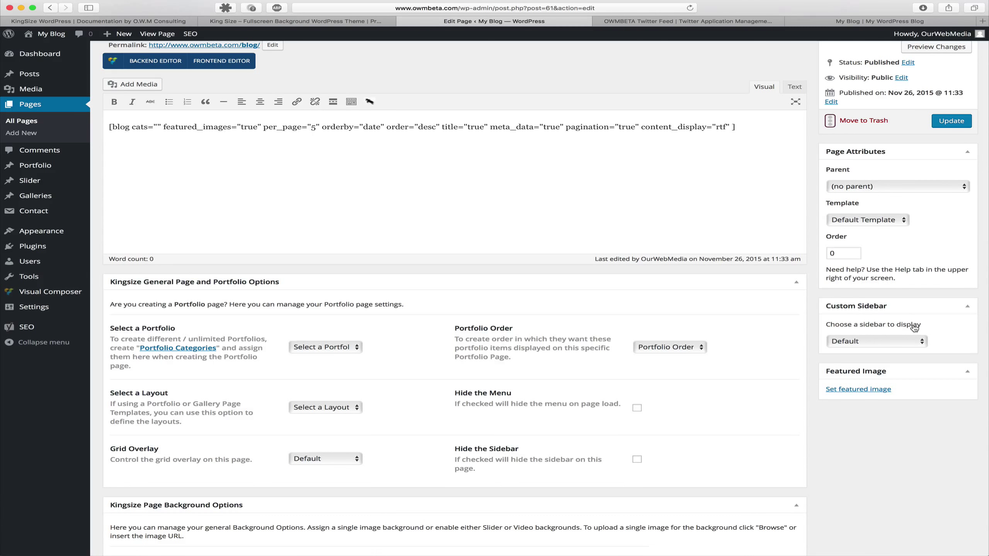
pyautogui.scroll(-1, 896, 340)
pyautogui.click(895, 339)
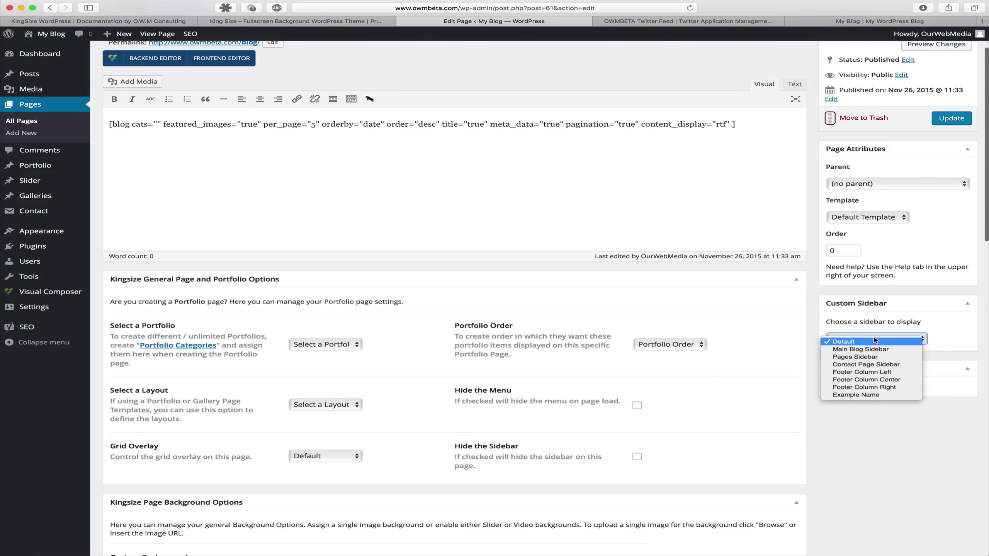
pyautogui.click(871, 358)
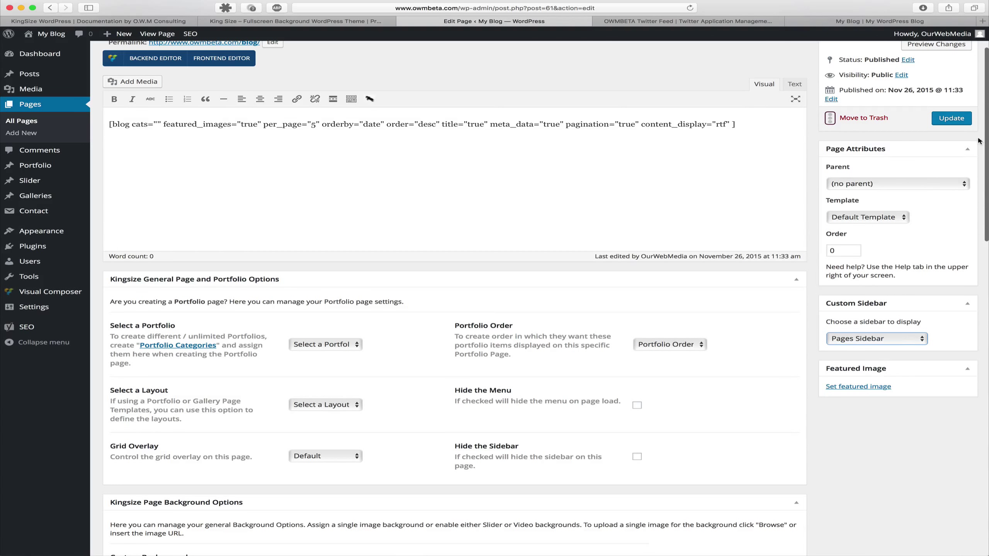